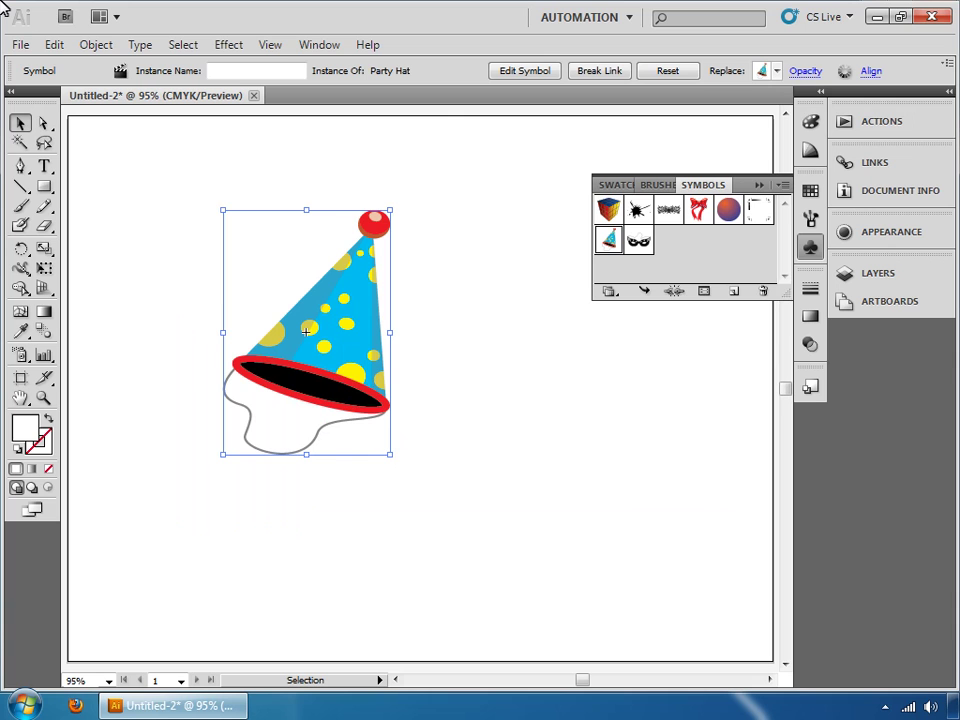
Open the Layers panel from the Window menu
click(320, 47)
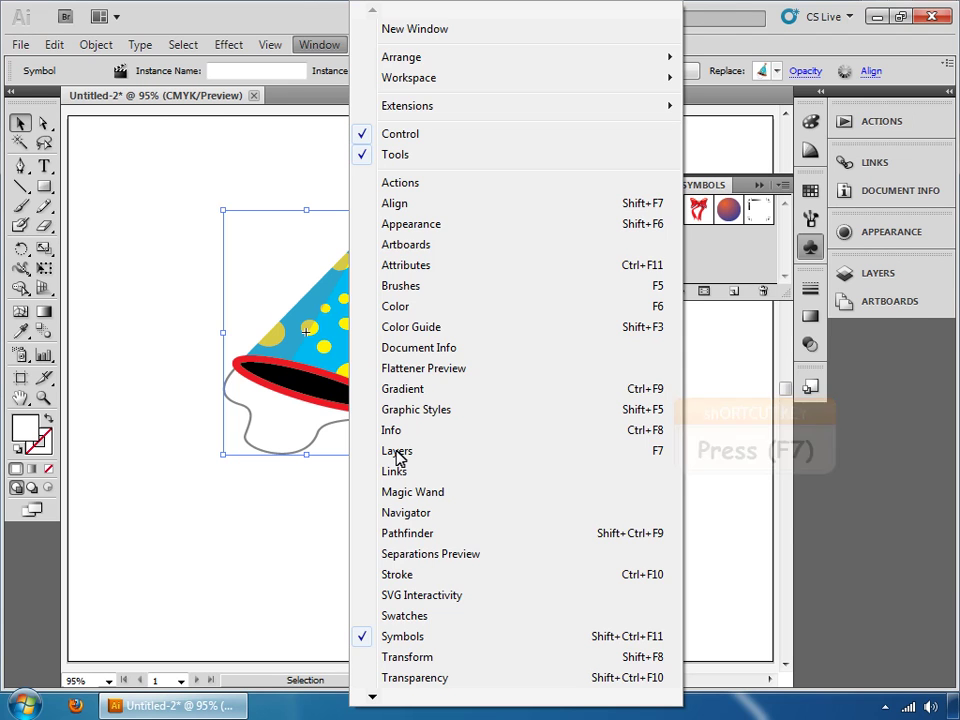
click(398, 455)
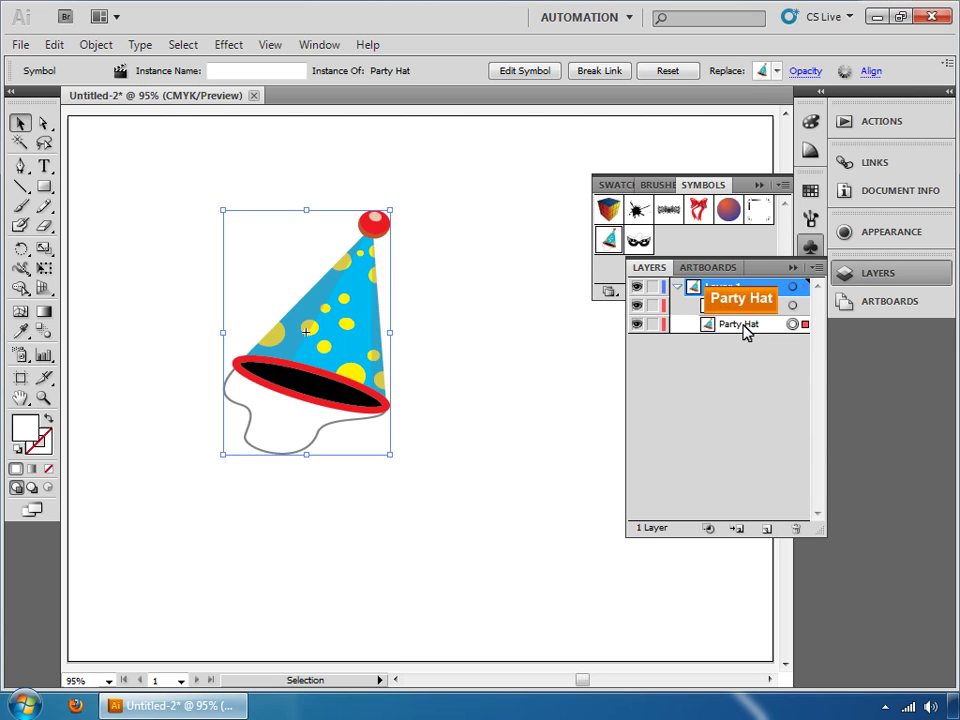
Select Party Hat in the Layers panel and nudge the hat up and slightly left
click(745, 328)
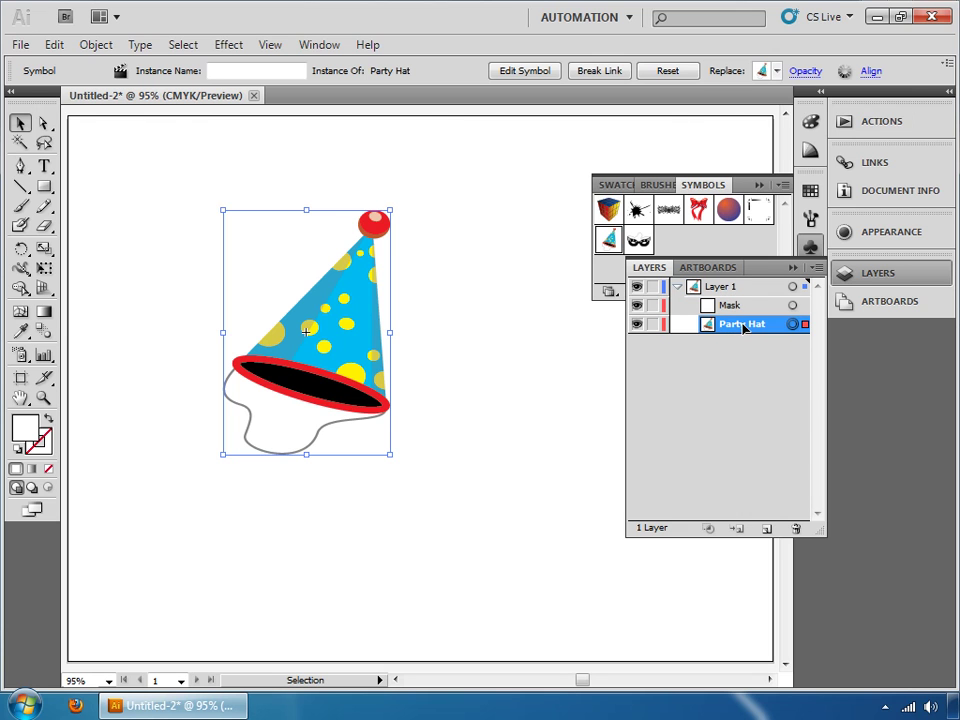
mouse_move(360, 317)
mouse_down()
mouse_move(405, 325)
mouse_move(352, 285)
mouse_up()
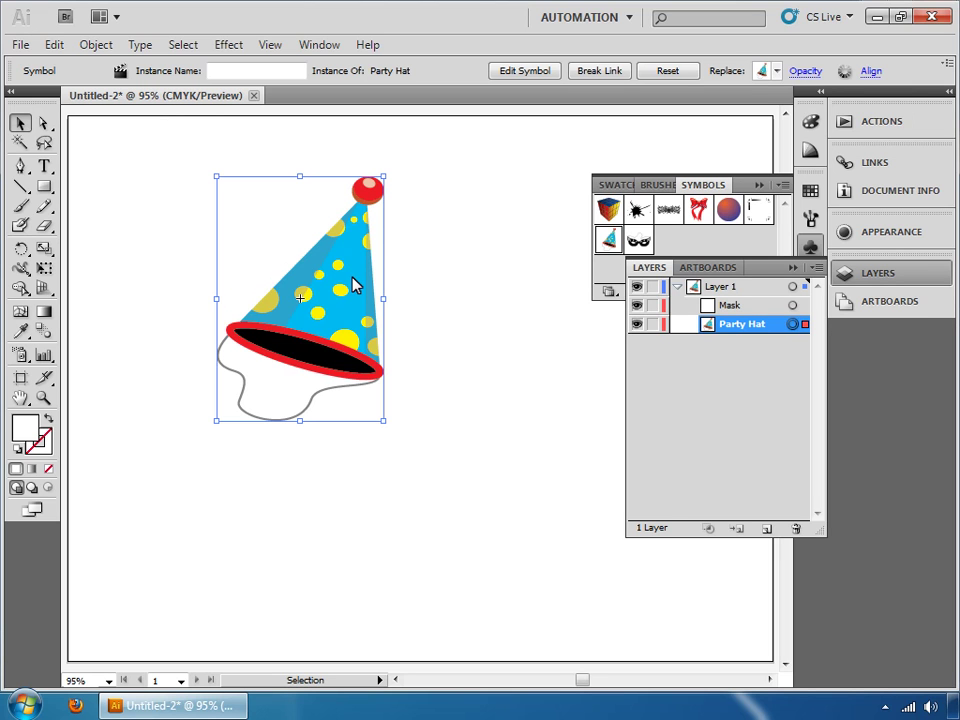
Collapse Layer 1, hide its artwork with the eye icon, then make it visible again
click(720, 305)
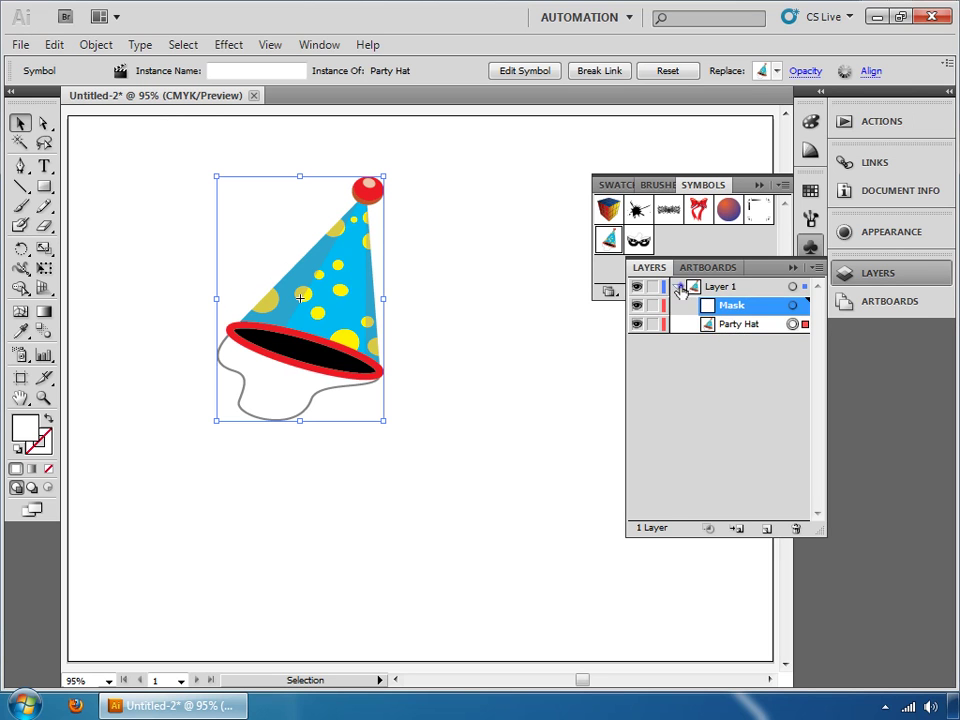
click(677, 287)
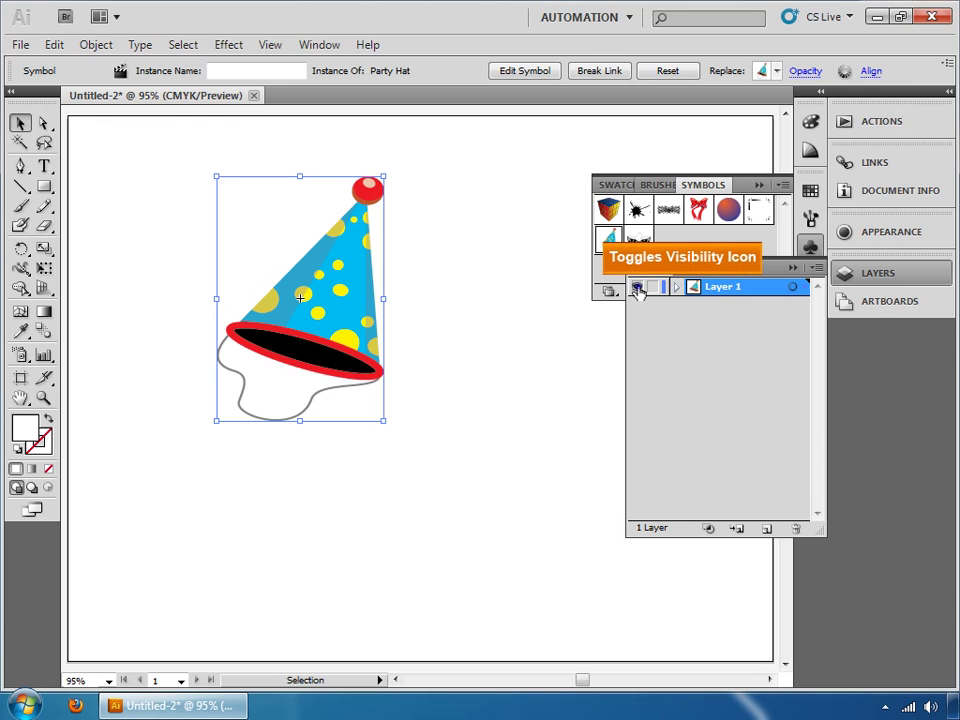
ctrl+click(637, 288)
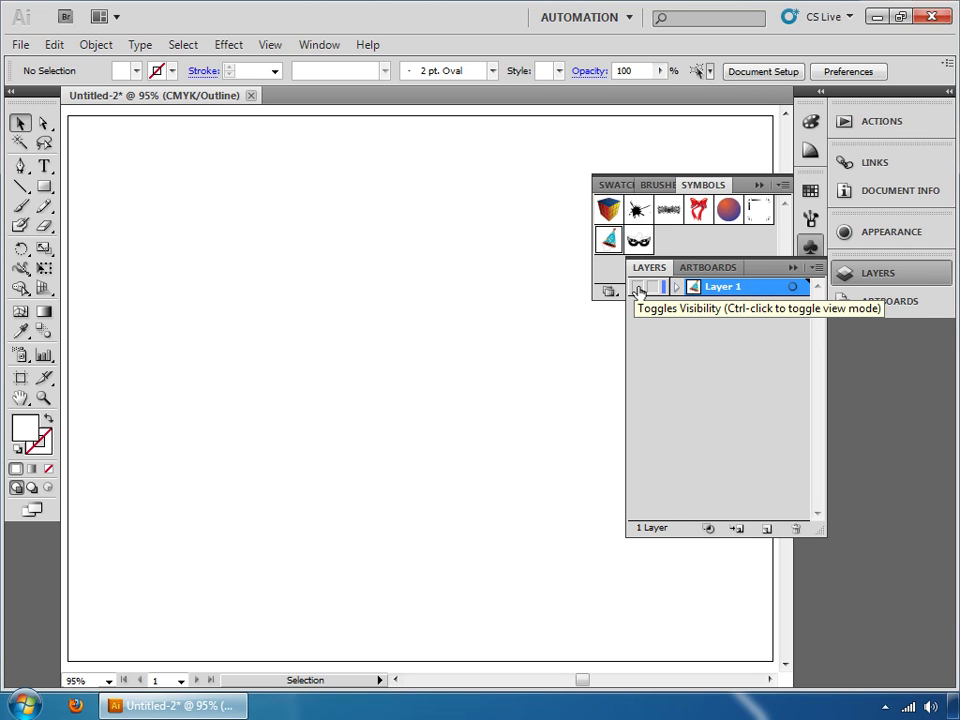
click(637, 288)
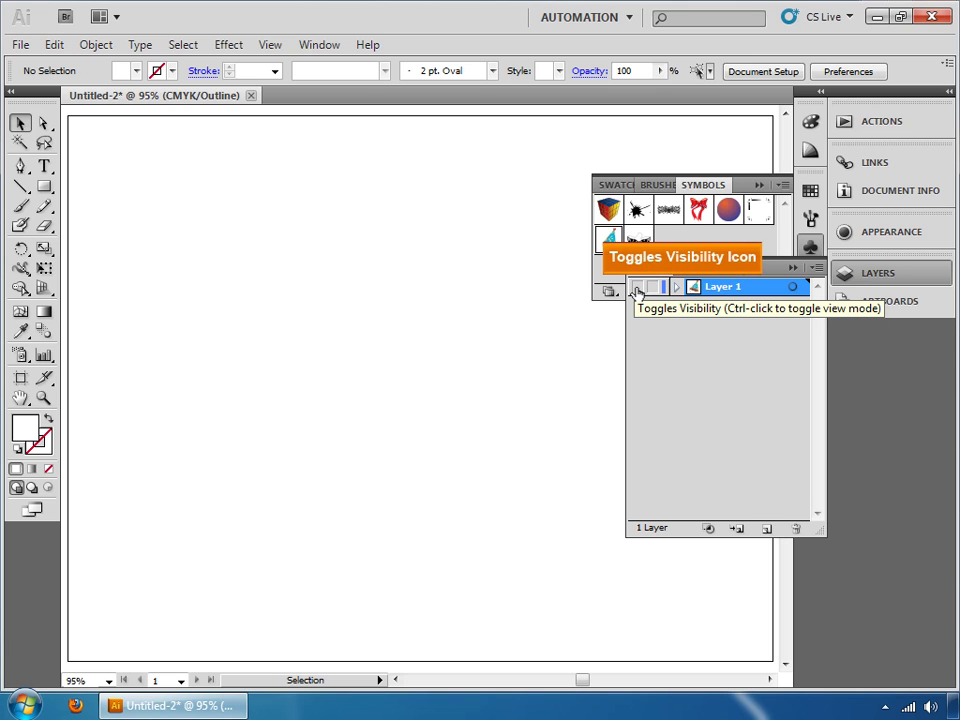
ctrl+click(637, 288)
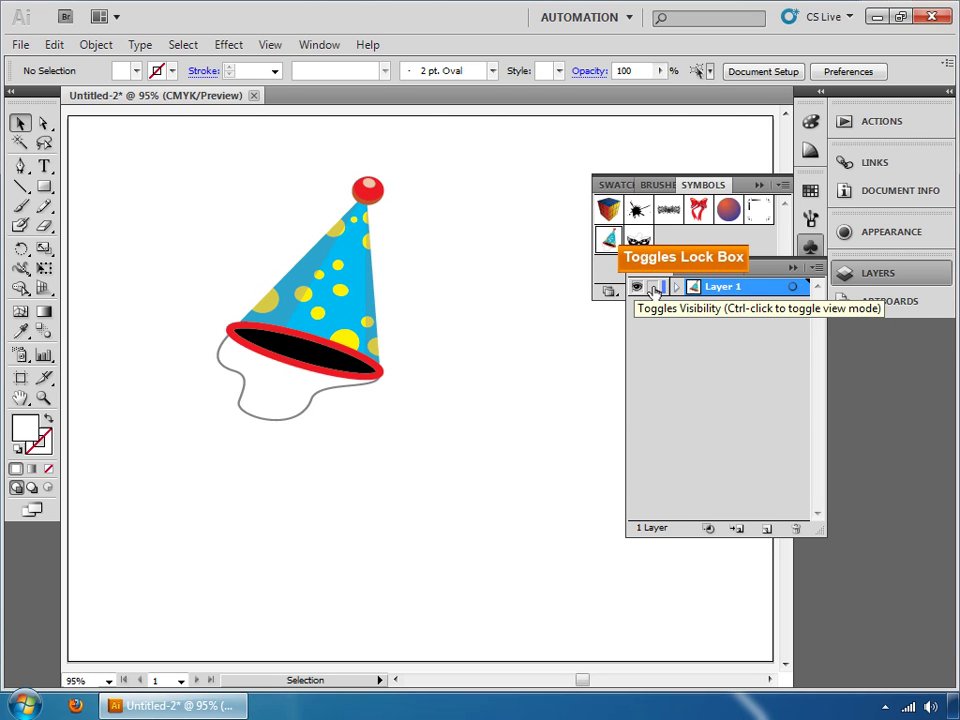
click(654, 288)
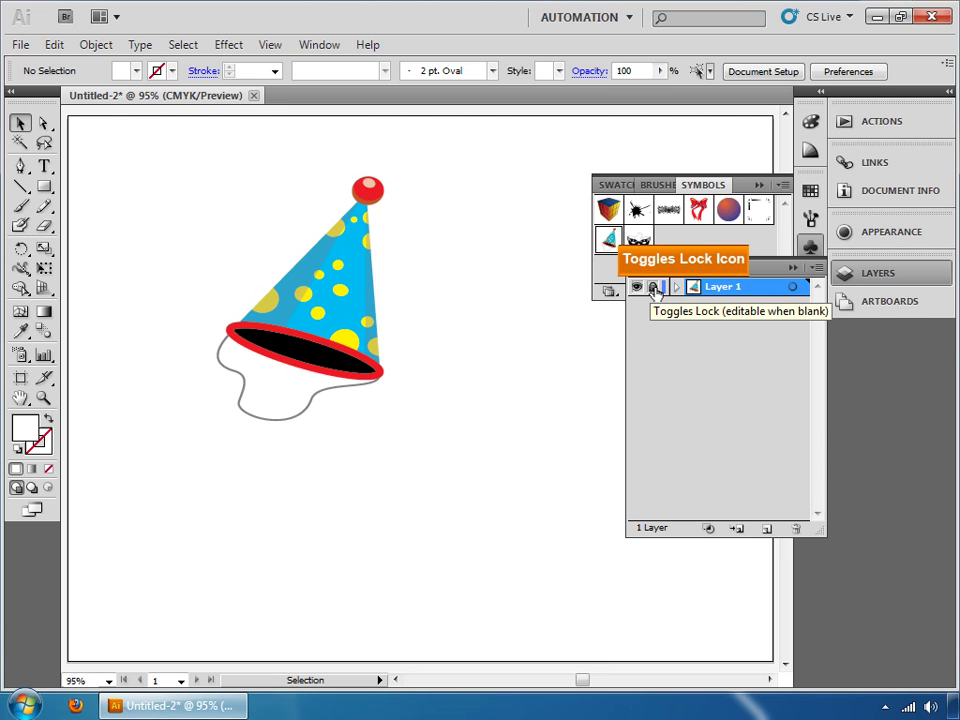
click(654, 287)
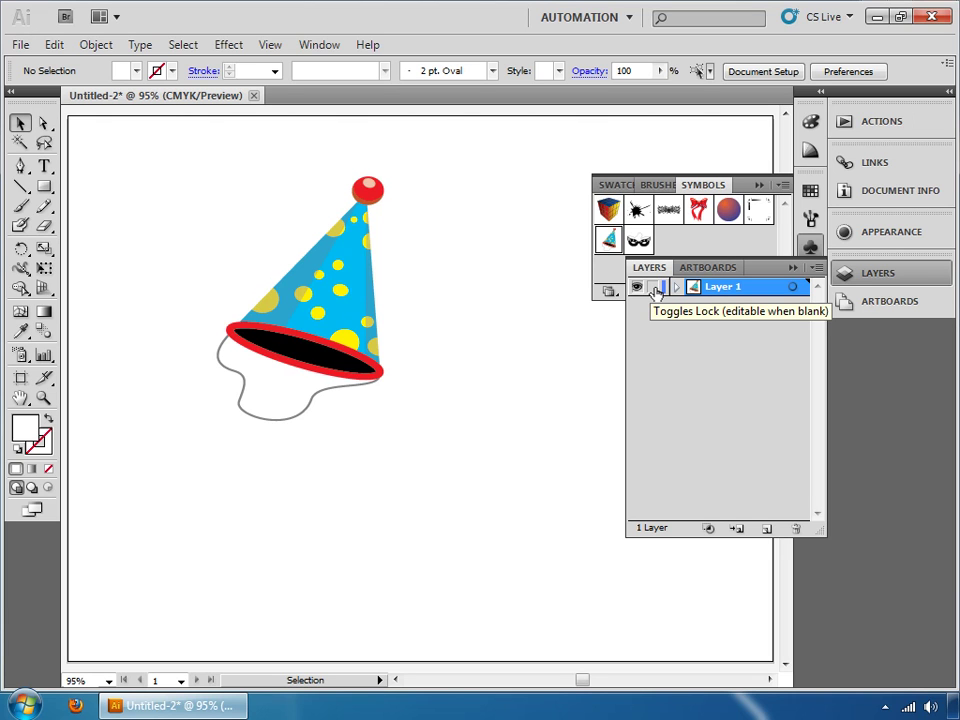
Create Layer 3 and drag a Bubble symbol onto the artboard just below the party hat
click(766, 529)
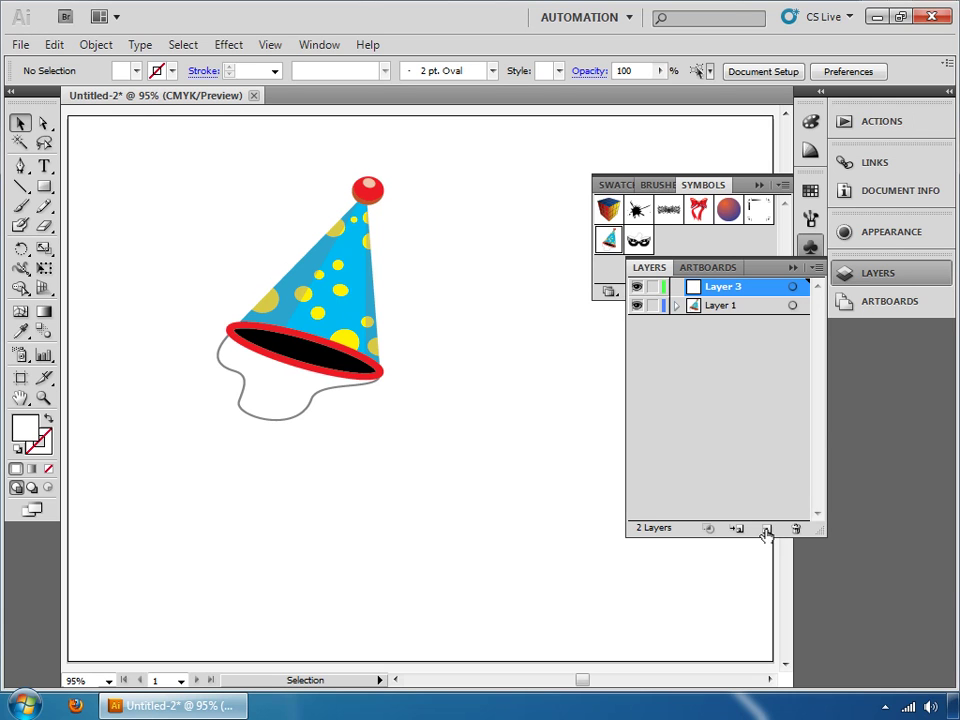
click(729, 209)
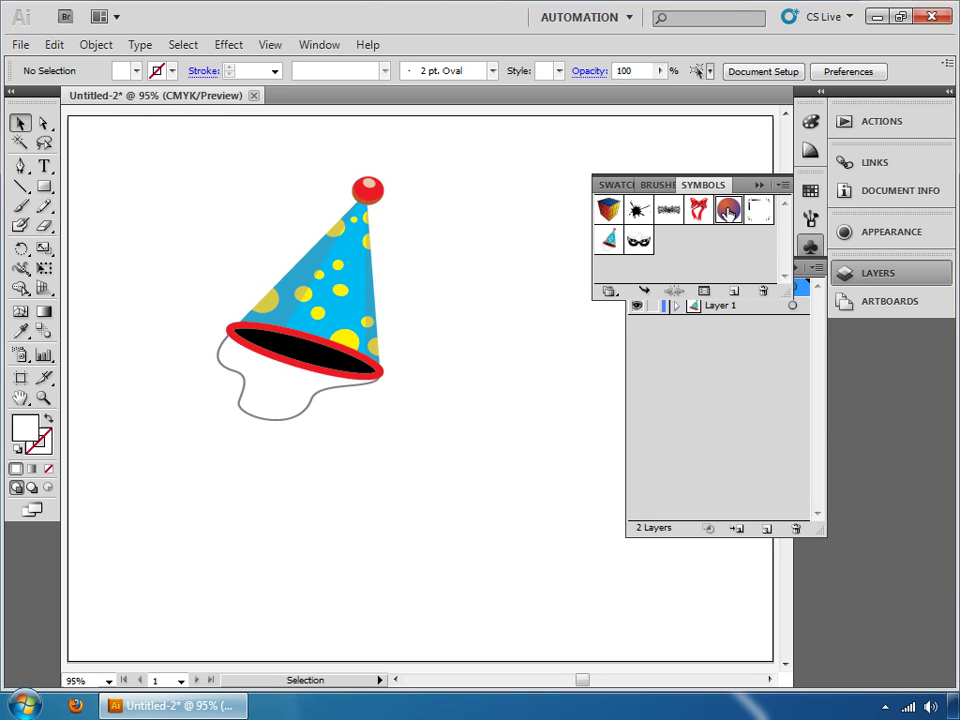
mouse_move(729, 209)
mouse_down()
mouse_move(372, 509)
mouse_move(495, 421)
mouse_move(424, 521)
mouse_move(469, 507)
mouse_up()
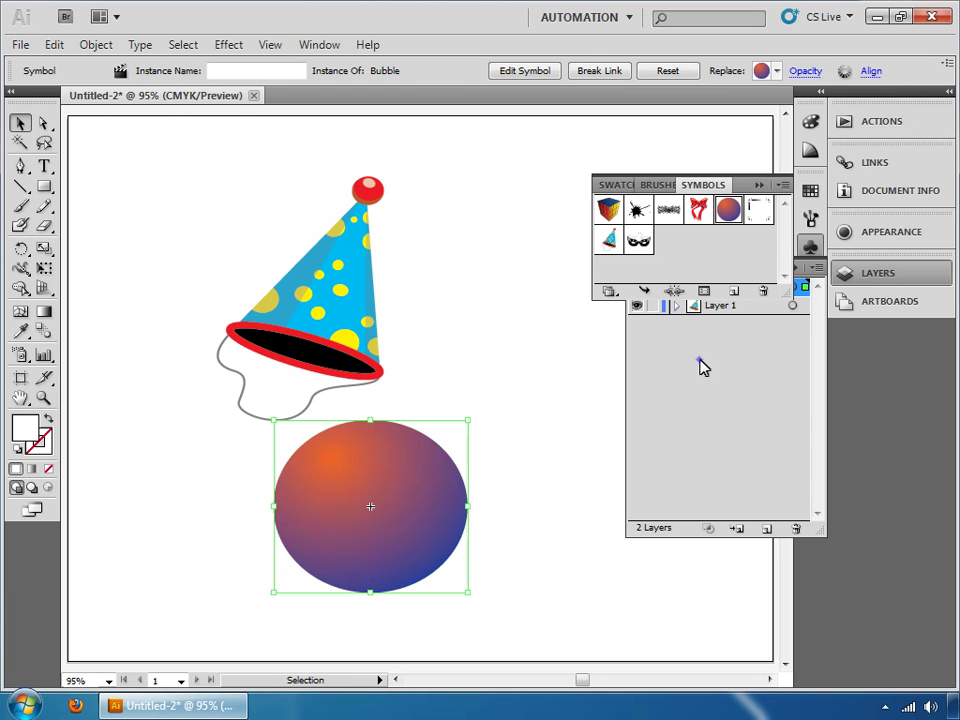
click(747, 292)
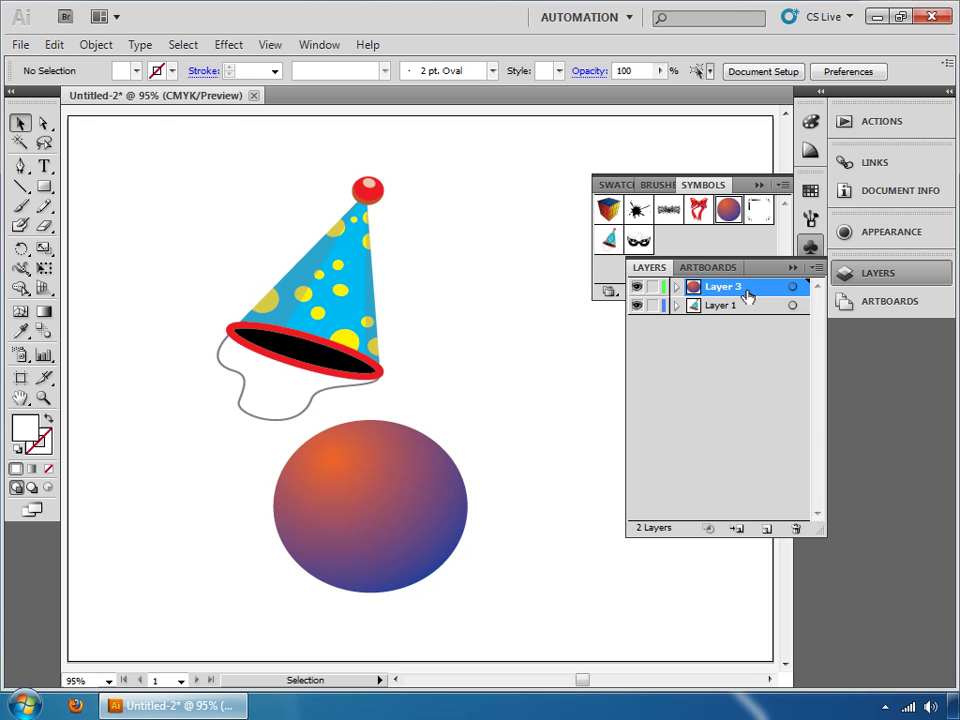
Delete Layer 3 together with its Bubble orb, confirming the deletion
click(796, 530)
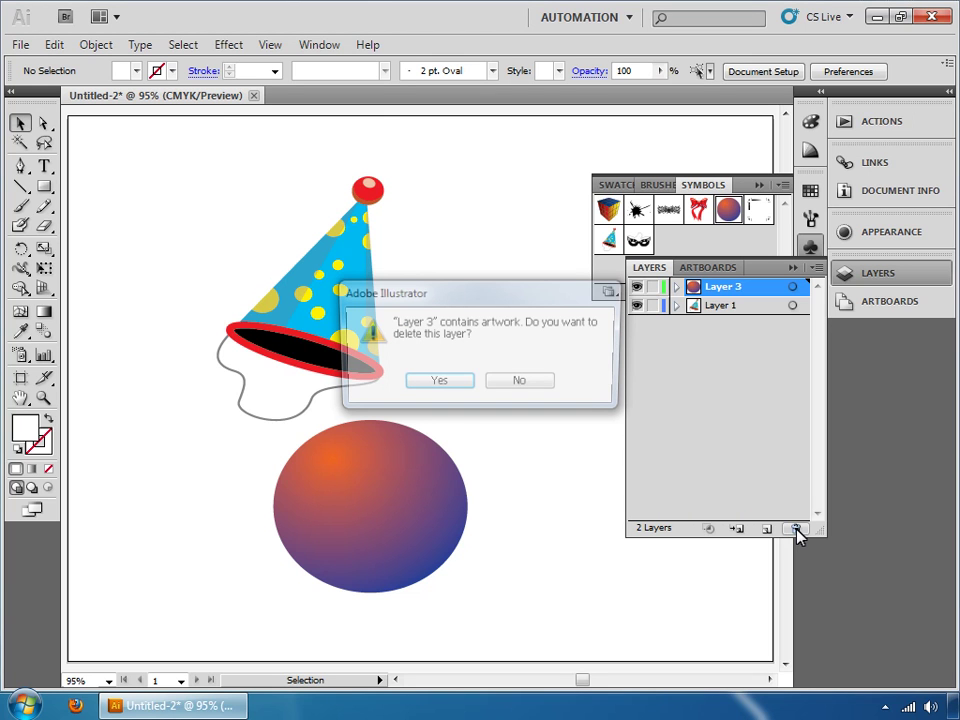
click(447, 384)
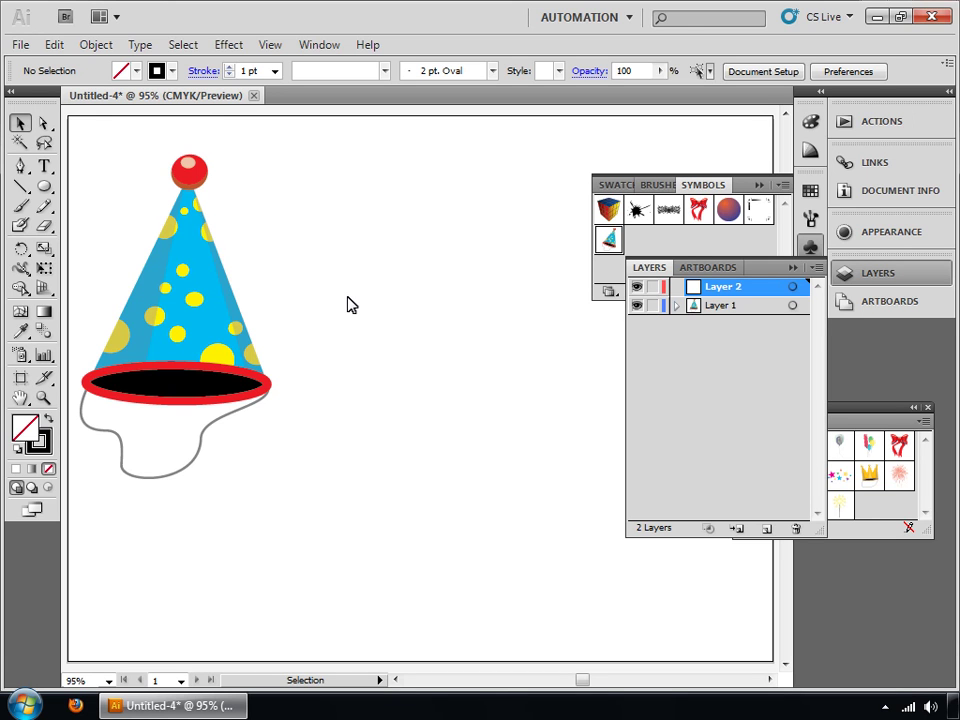
Zoom the empty artboard area to 150% and switch to the Pen tool
click(45, 399)
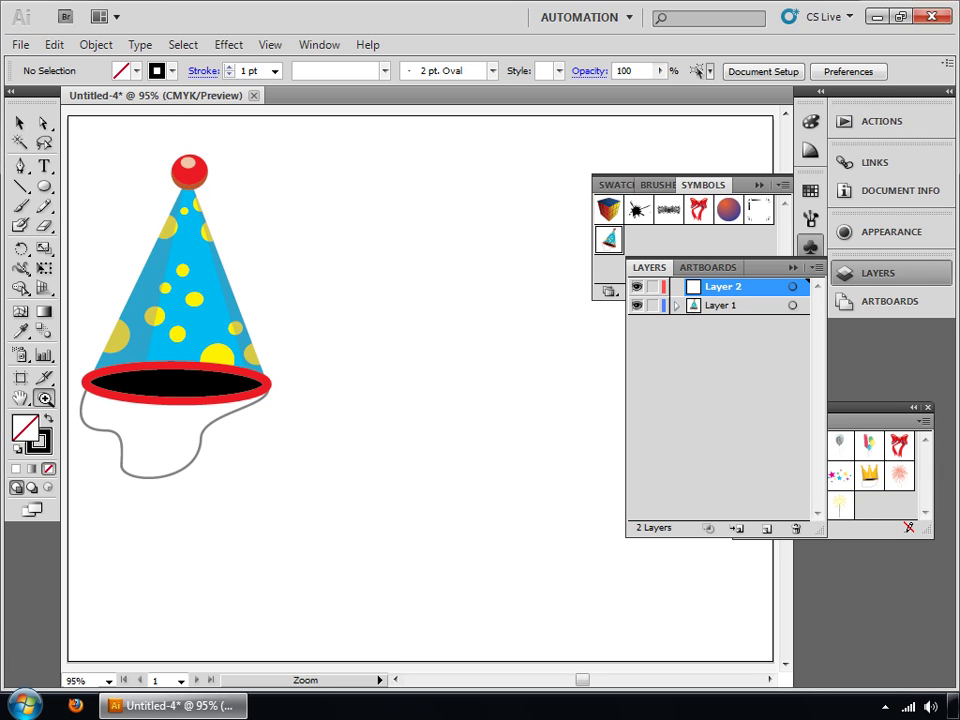
click(491, 347)
click(482, 440)
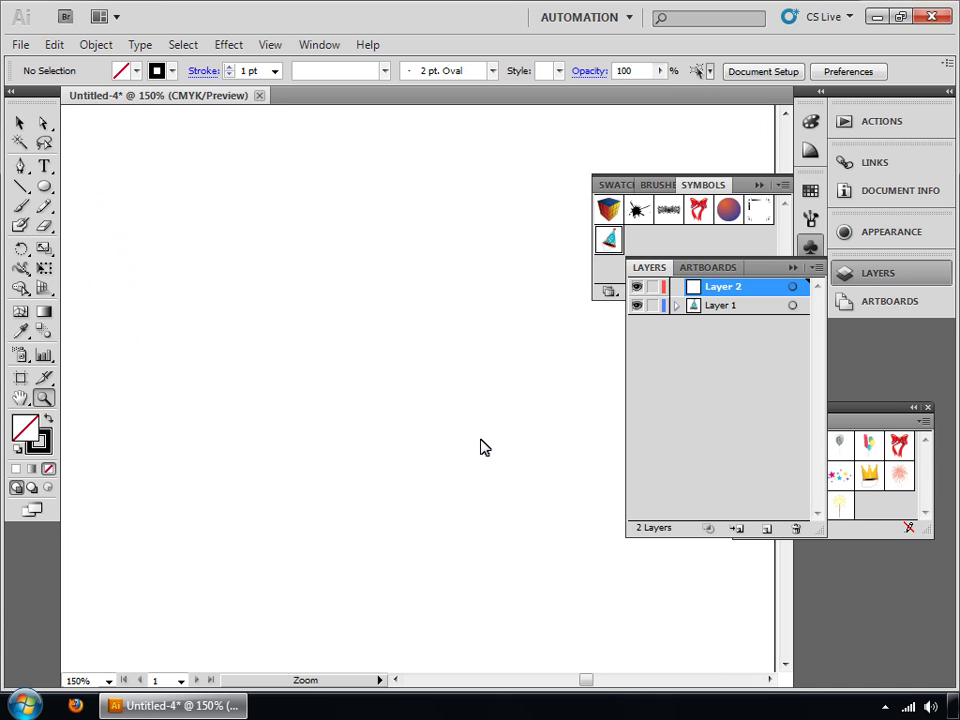
click(21, 172)
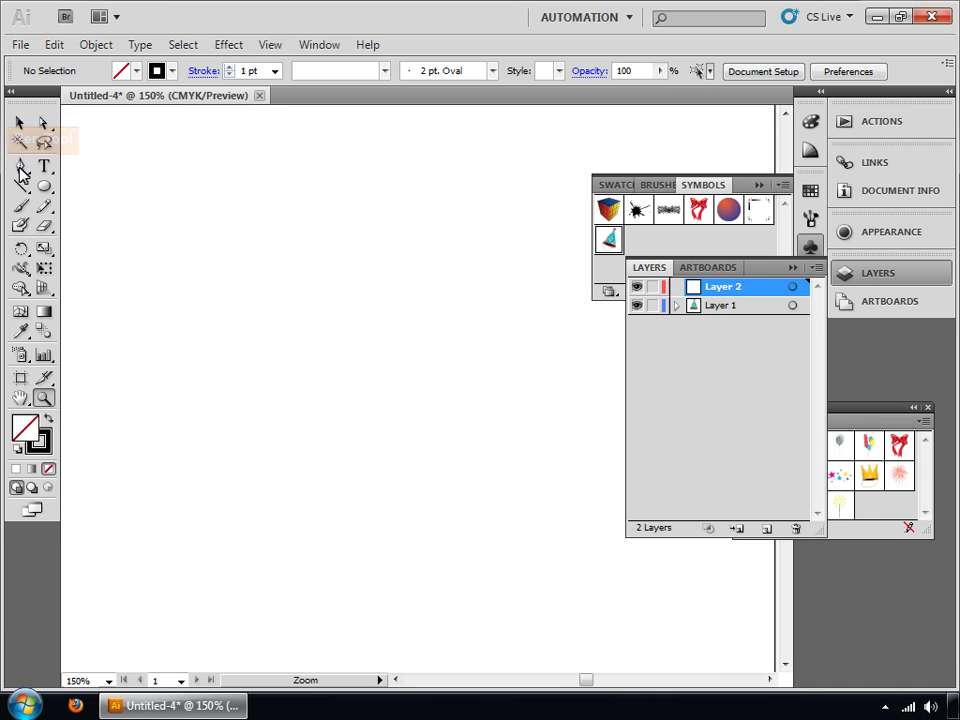
Draw the curved nose path, then select the face outline with the Selection tool
click(356, 268)
drag(263, 286, 237, 320)
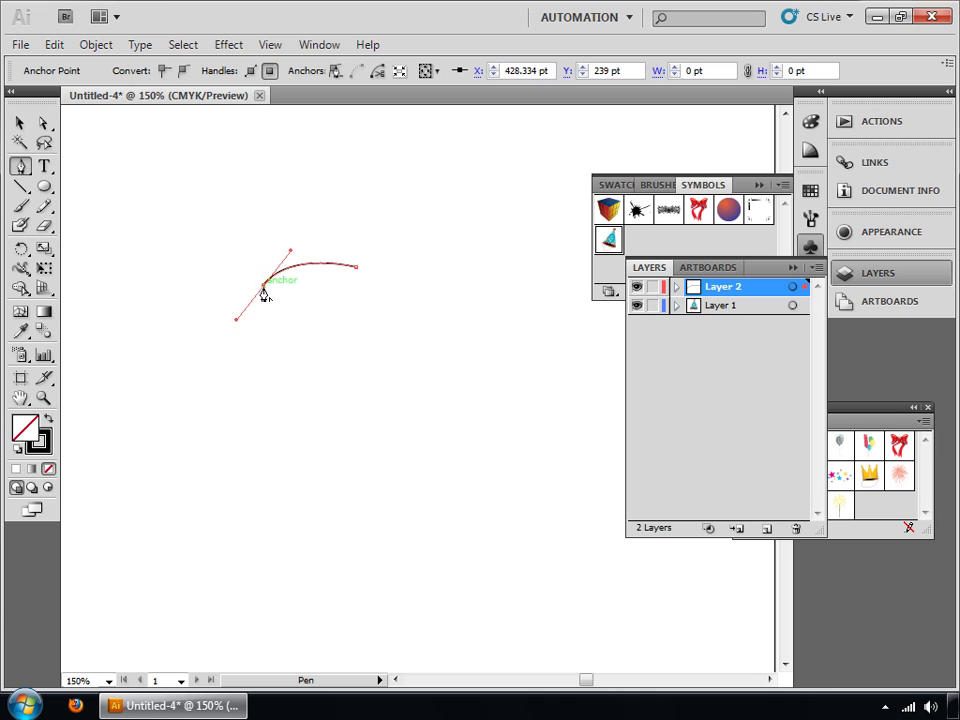
drag(261, 404, 296, 474)
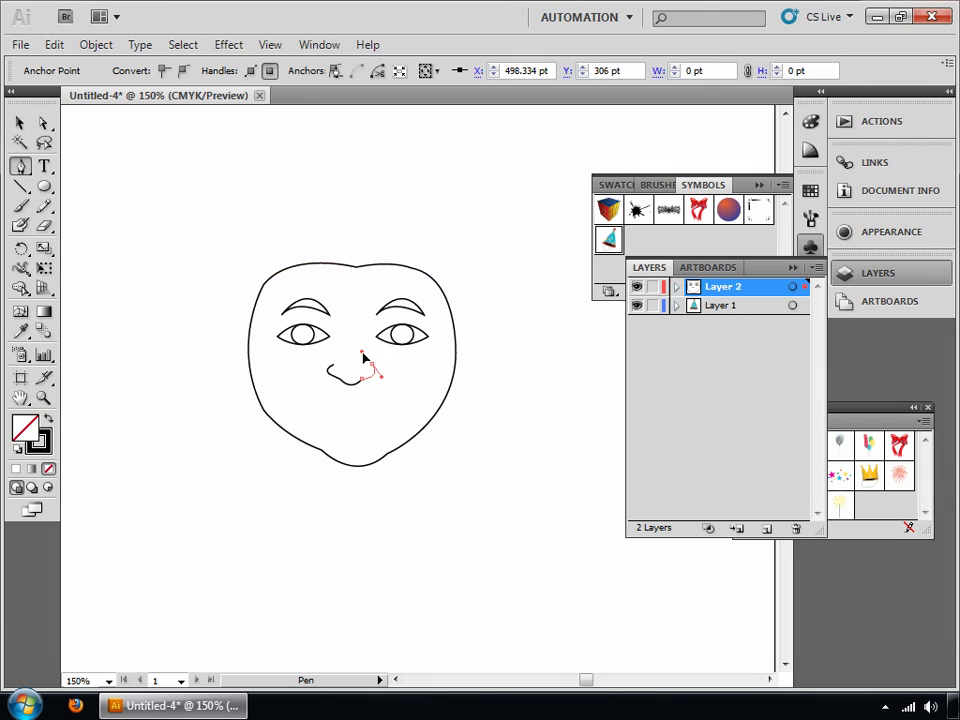
ctrl+click(364, 354)
click(16, 127)
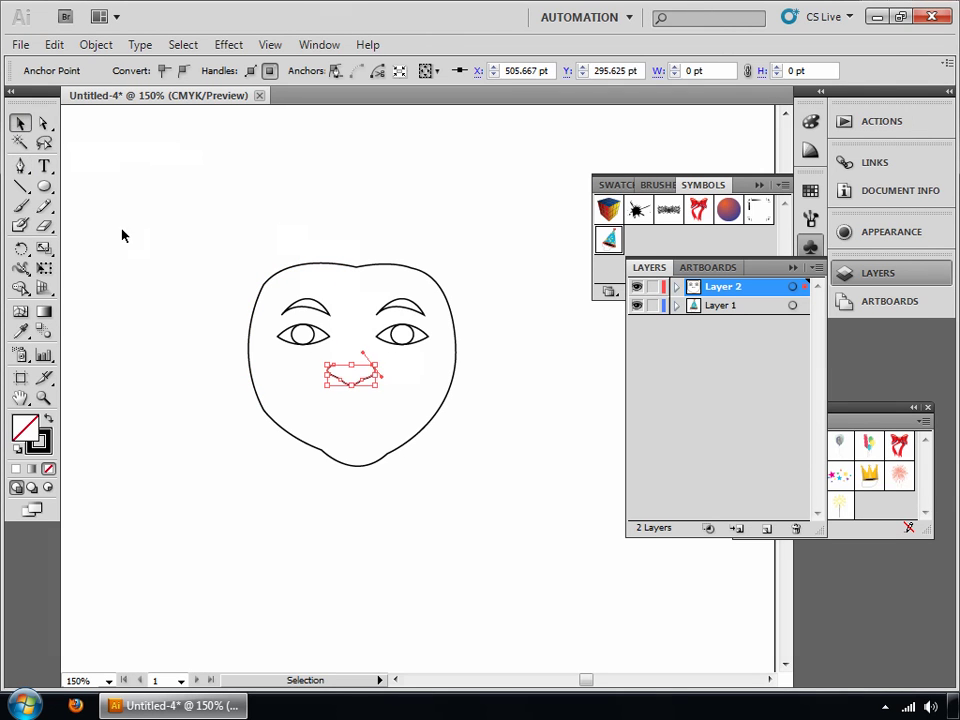
click(437, 446)
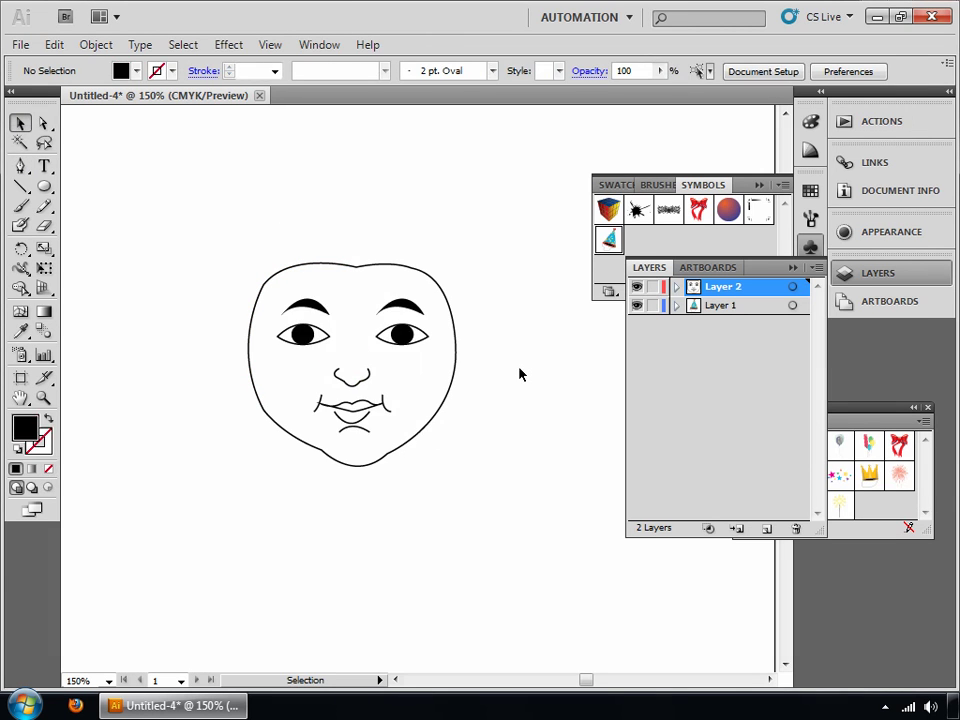
click(455, 381)
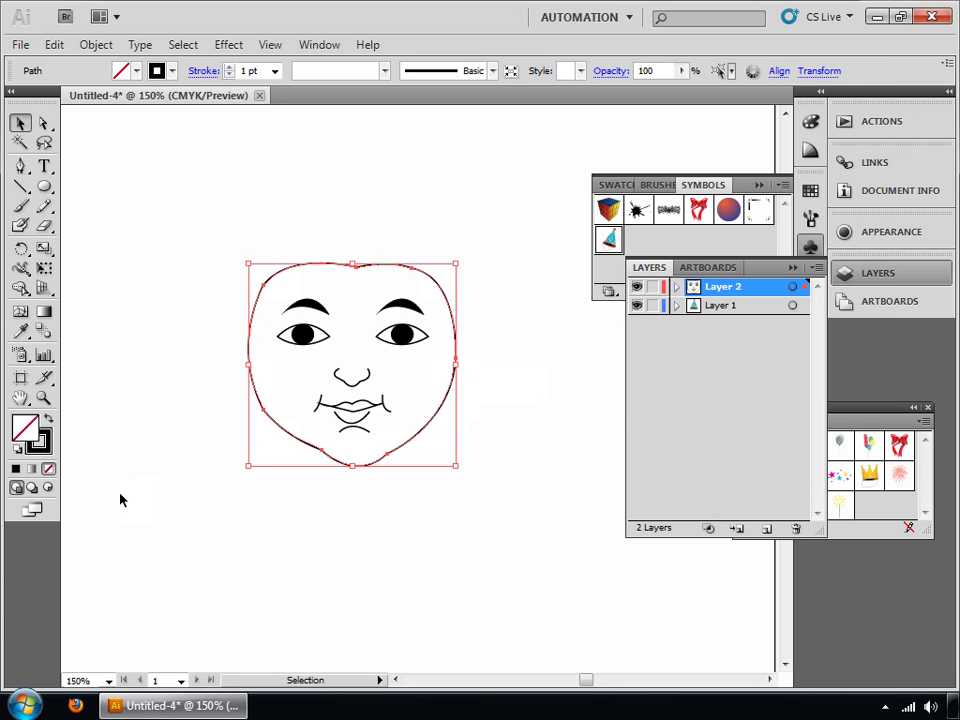
Fill the face outline with pale orange skin colour FFD788
double_click(38, 442)
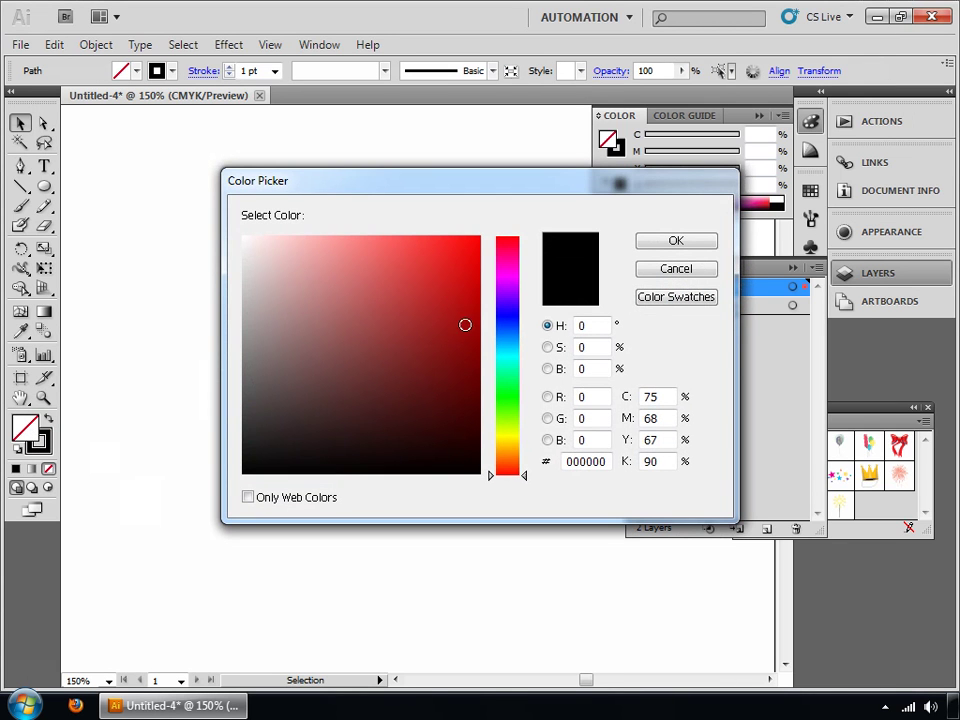
drag(512, 456, 507, 449)
click(374, 232)
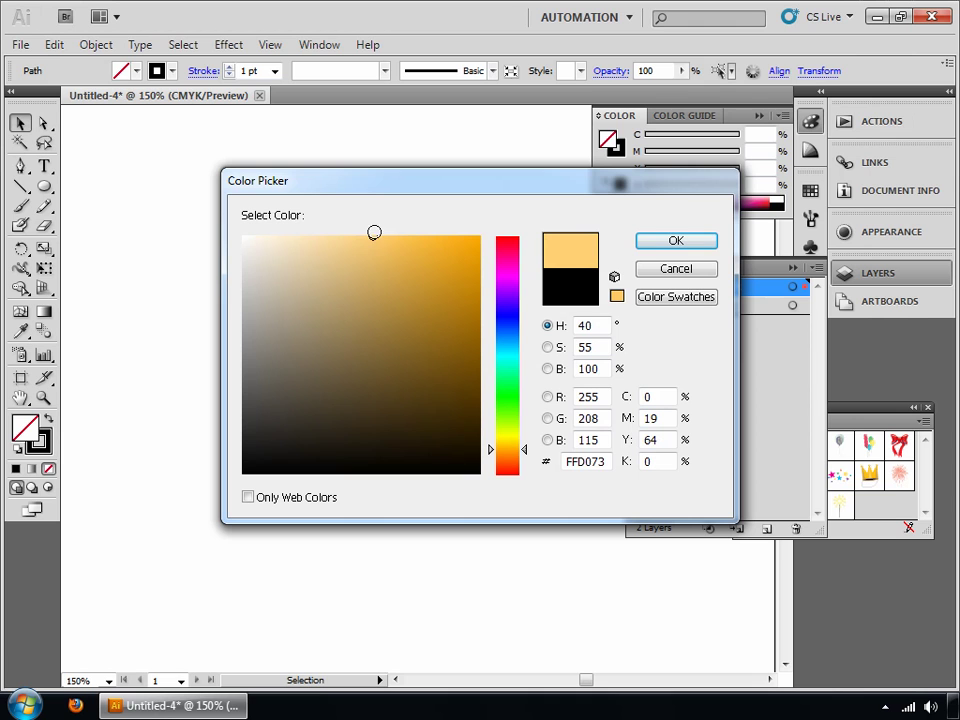
click(358, 237)
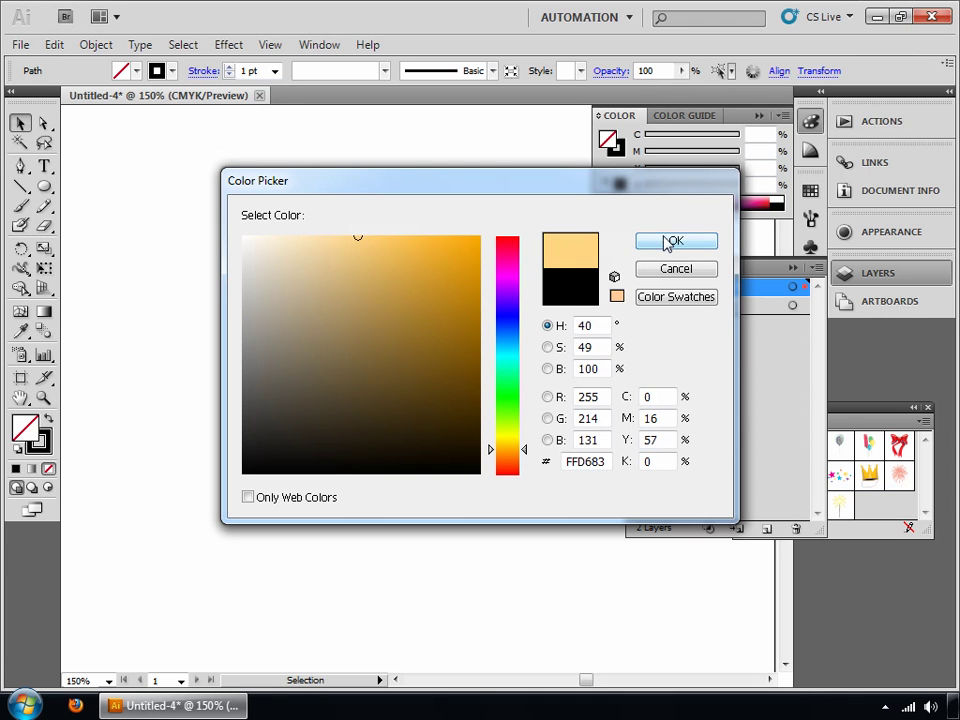
click(355, 234)
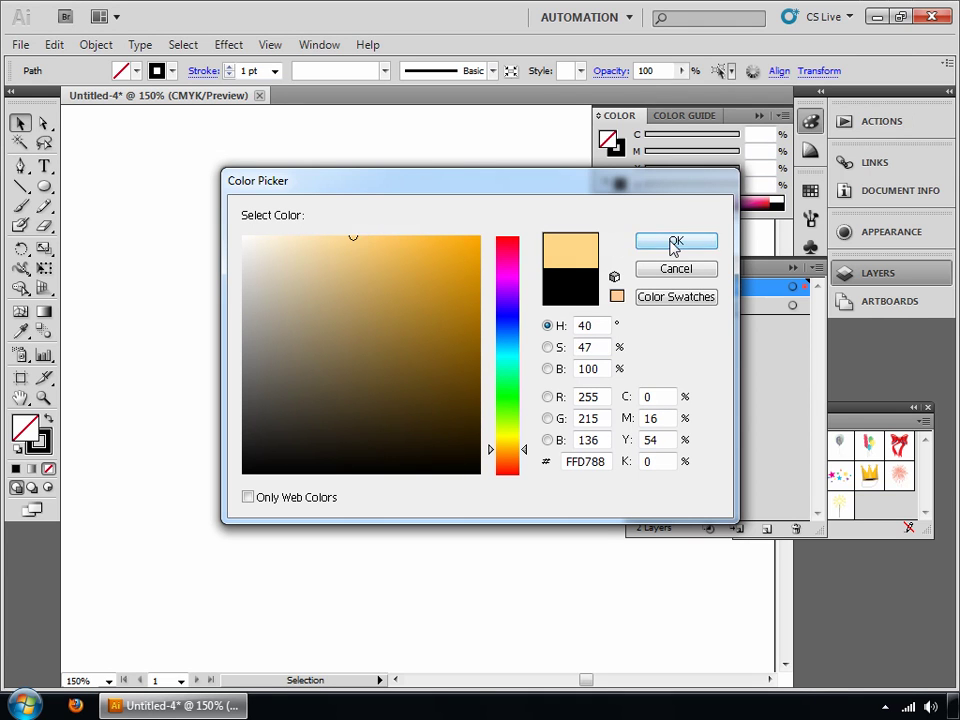
click(677, 242)
Give the eyes a white fill (FFFFFF)
click(401, 333)
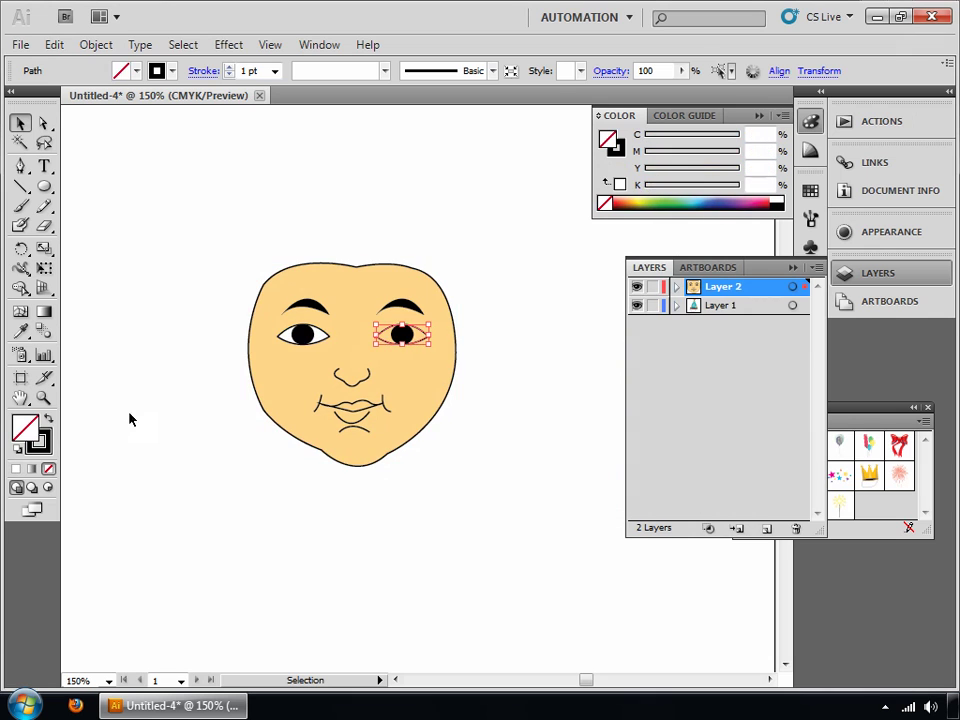
double_click(38, 441)
drag(249, 235, 242, 236)
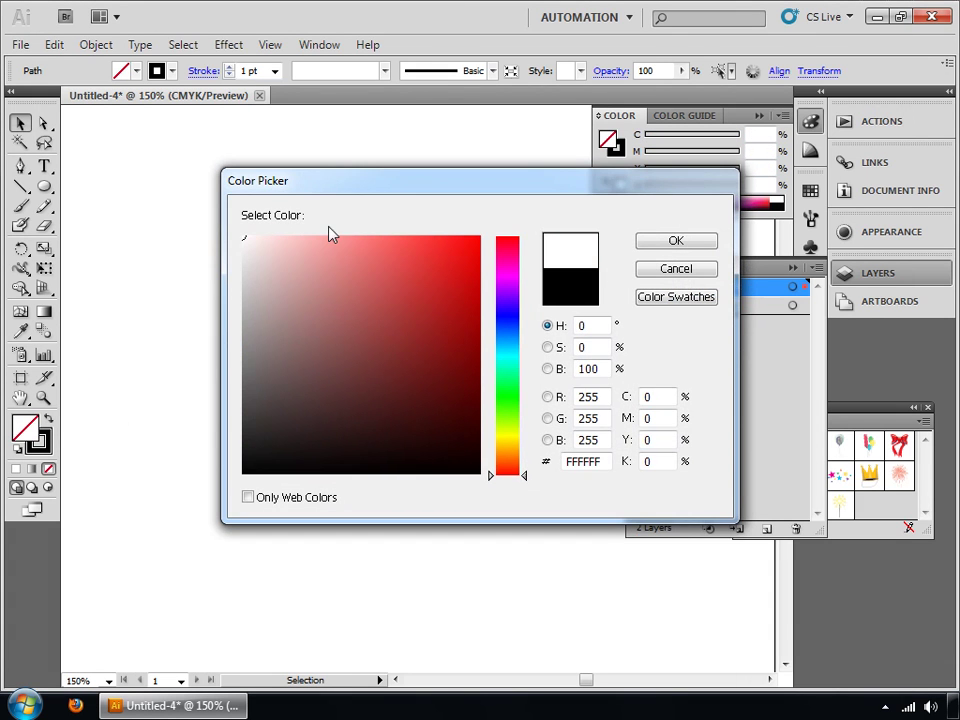
click(676, 241)
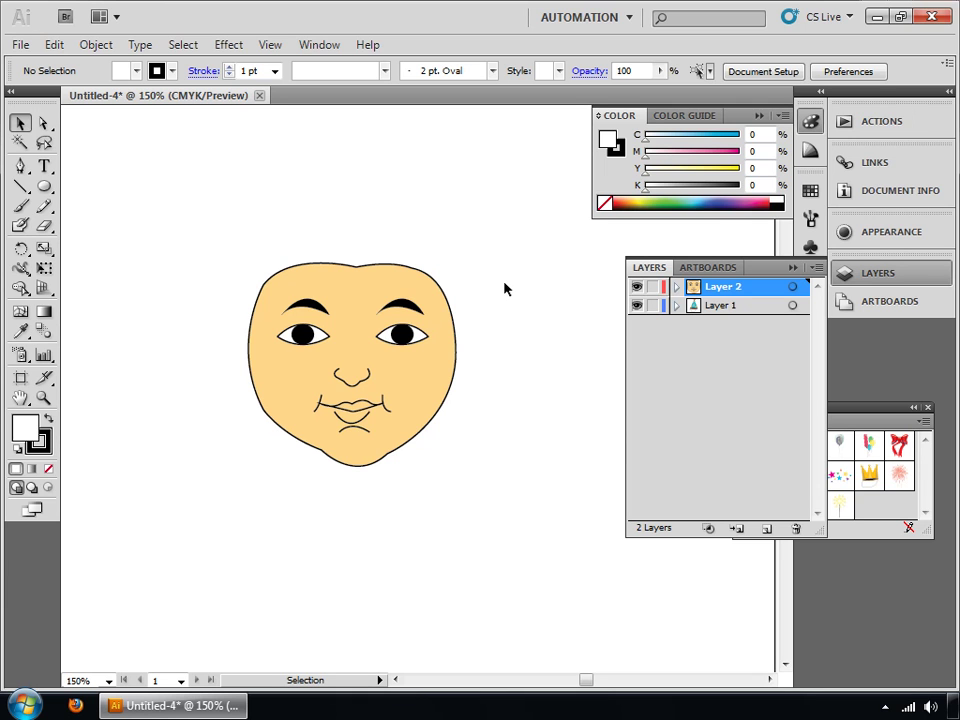
Marquee-select every face path and group them from the right-click menu
mouse_move(226, 222)
mouse_down()
mouse_move(303, 353)
mouse_move(519, 530)
mouse_up()
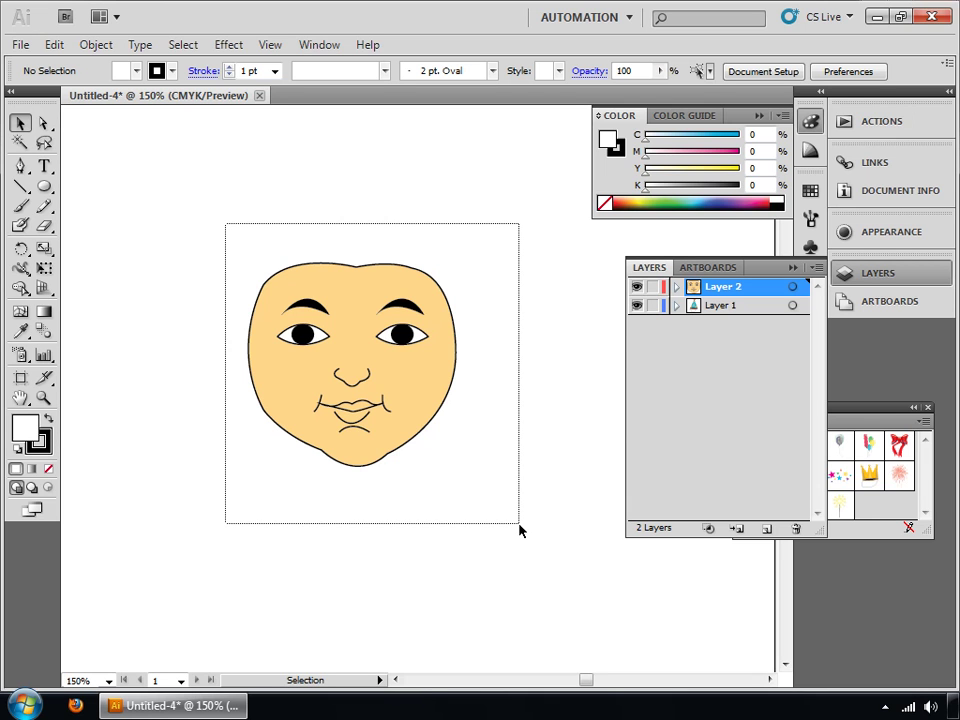
drag(519, 530, 521, 529)
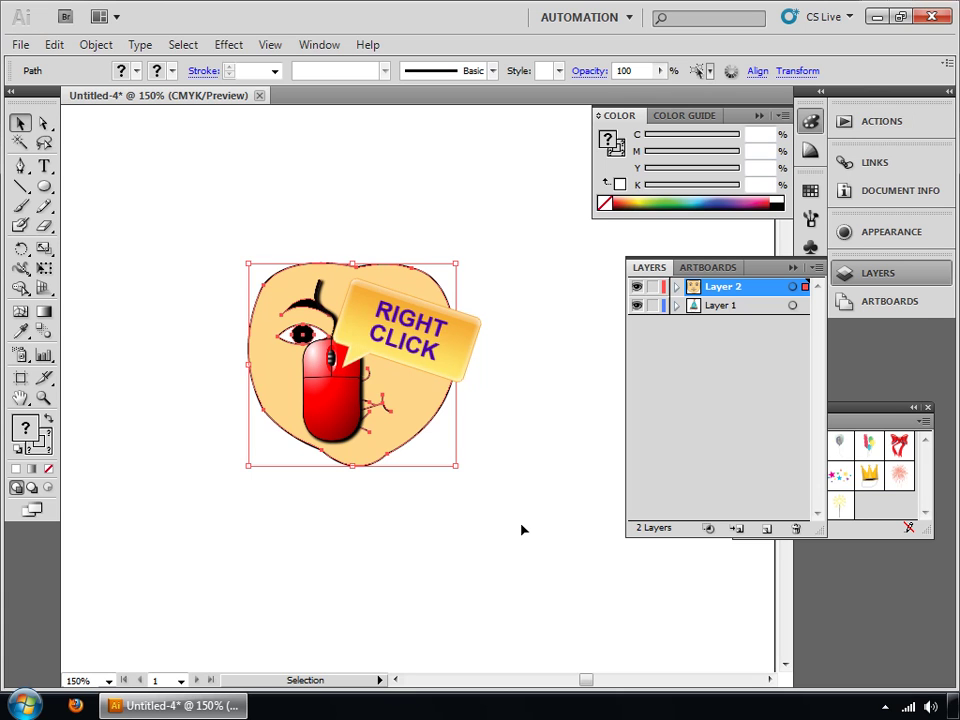
right_click(359, 356)
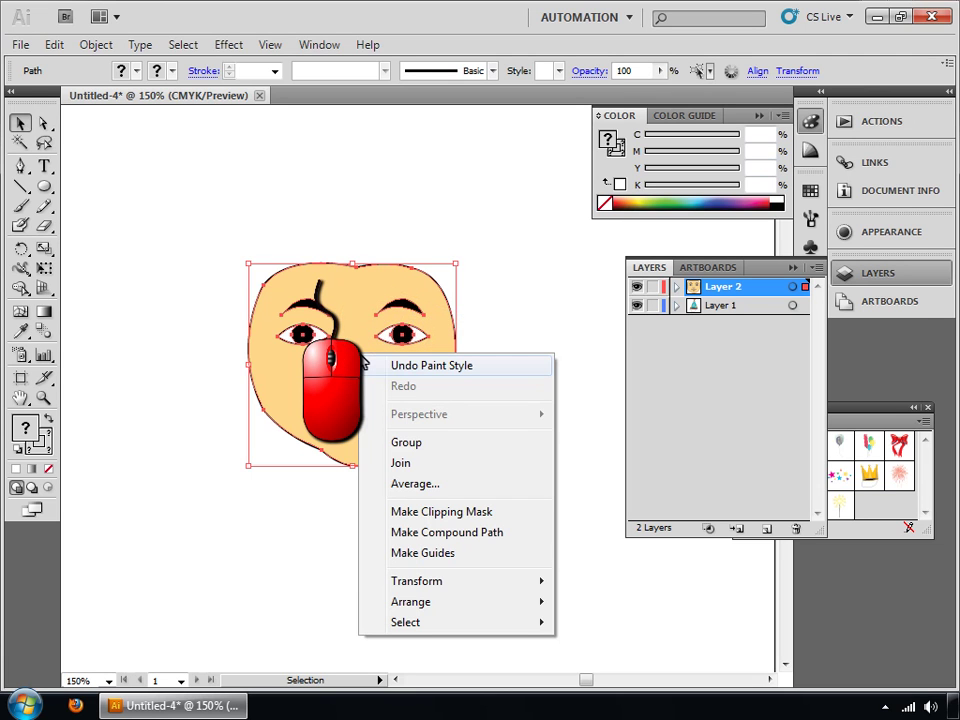
click(405, 443)
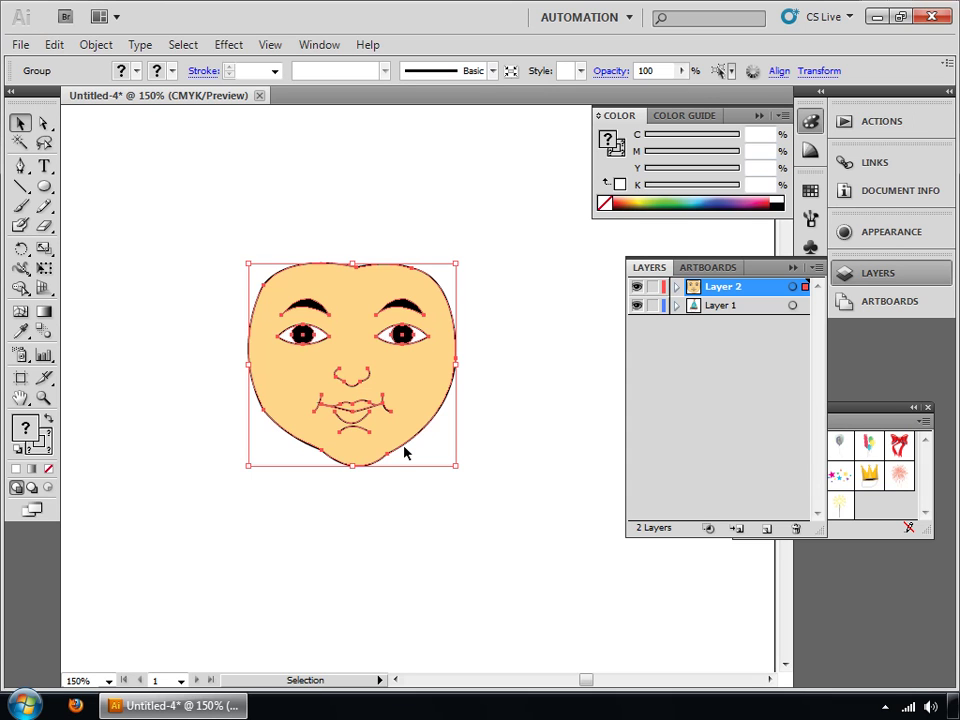
Rotate the hat upright, fit the enlarged face beneath it, and add the Mask symbol over the eyes
double_click(21, 400)
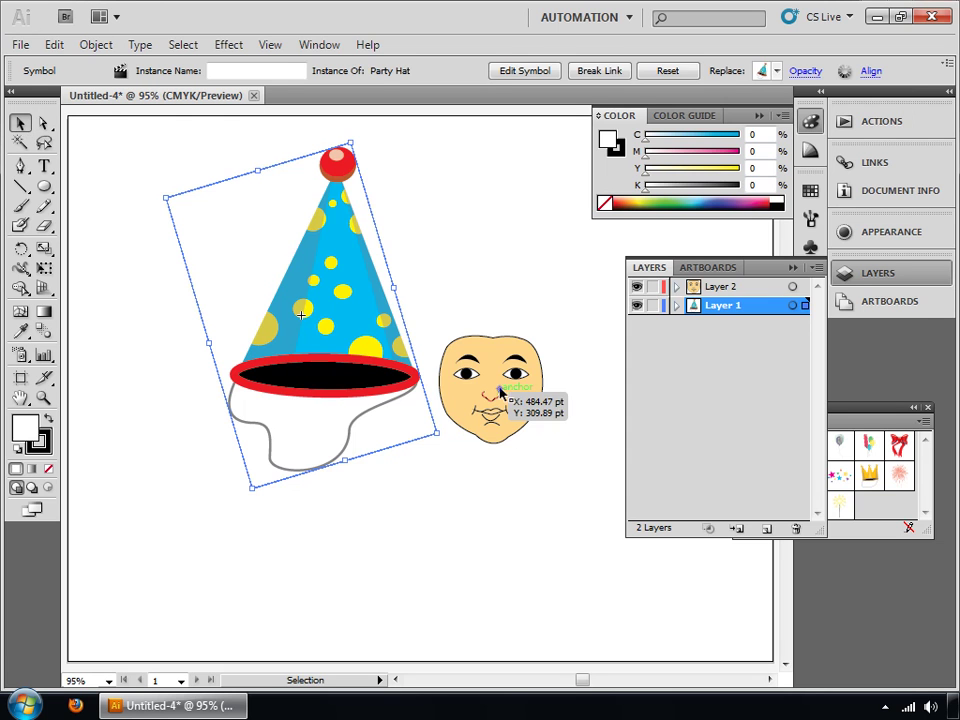
drag(500, 393, 297, 412)
drag(349, 357, 410, 370)
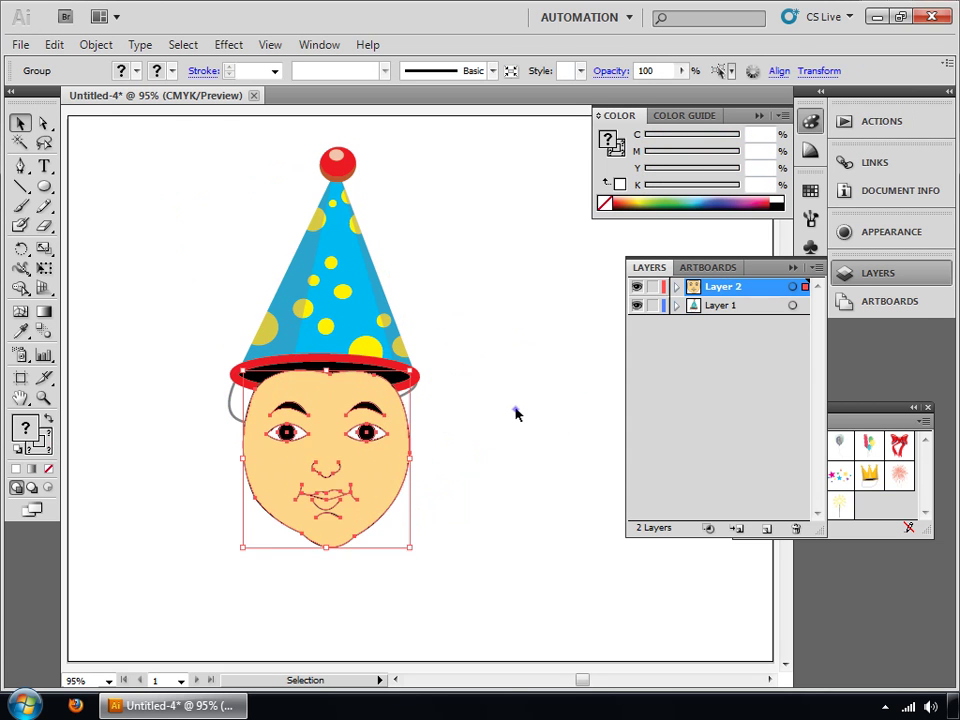
mouse_move(633, 453)
mouse_down()
mouse_move(300, 510)
mouse_move(372, 436)
mouse_up()
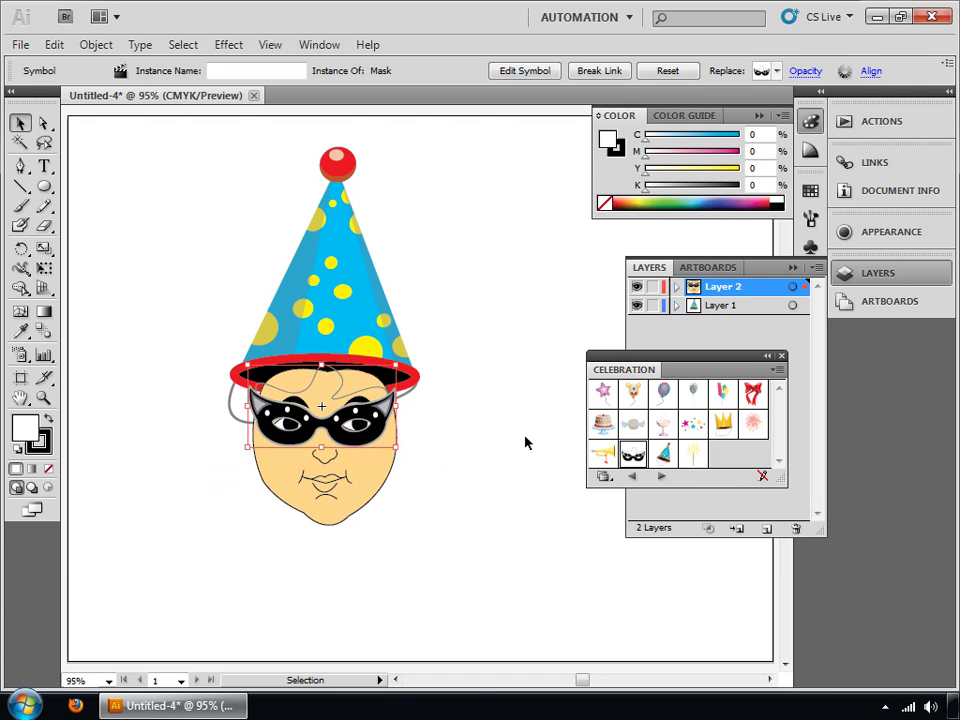
Replace the party hat with an enlarged Crown symbol placed on top of the head
click(370, 313)
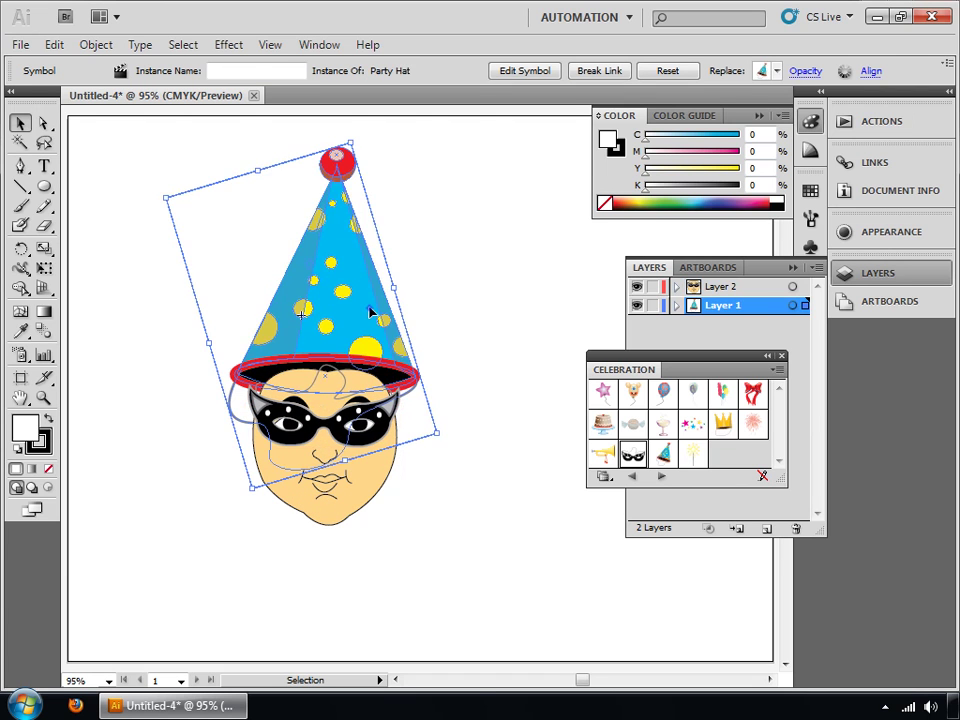
key(Delete)
mouse_move(722, 423)
mouse_down()
mouse_move(370, 320)
mouse_move(444, 250)
mouse_move(502, 167)
mouse_up()
drag(462, 270, 347, 365)
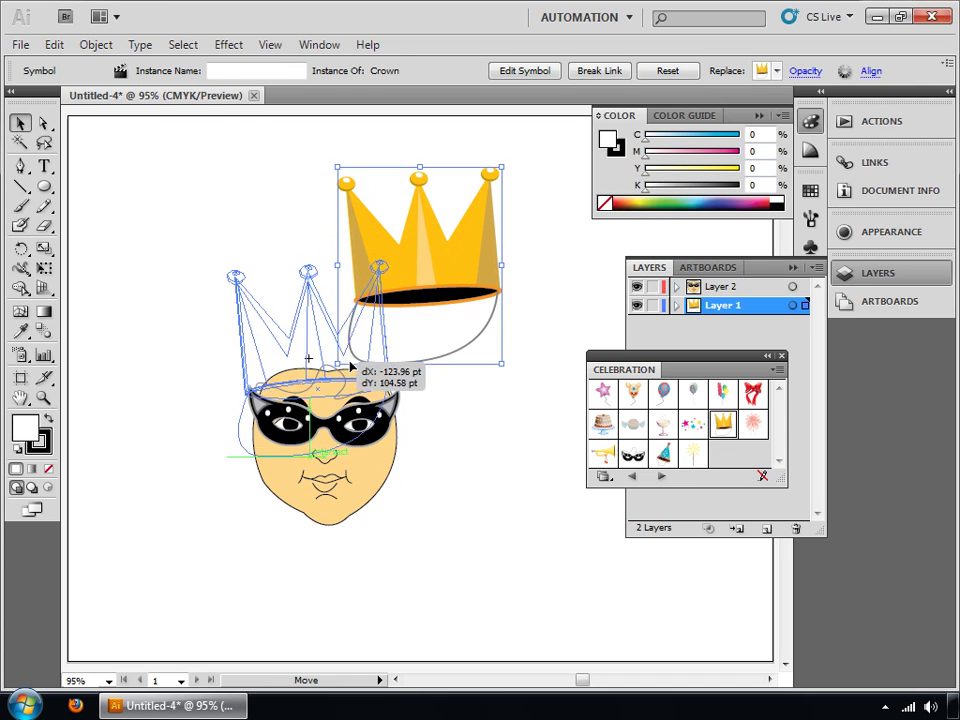
drag(392, 268, 418, 214)
click(540, 380)
Add an enlarged balloon, confetti stars at upper left, and a red bow centred under the chin
mouse_move(667, 393)
mouse_down()
mouse_move(466, 470)
mouse_move(593, 315)
mouse_up()
drag(692, 423, 100, 295)
mouse_move(133, 277)
mouse_down()
mouse_move(164, 236)
mouse_move(235, 220)
mouse_up()
click(480, 200)
mouse_move(752, 393)
mouse_down()
mouse_move(268, 589)
mouse_move(342, 508)
mouse_up()
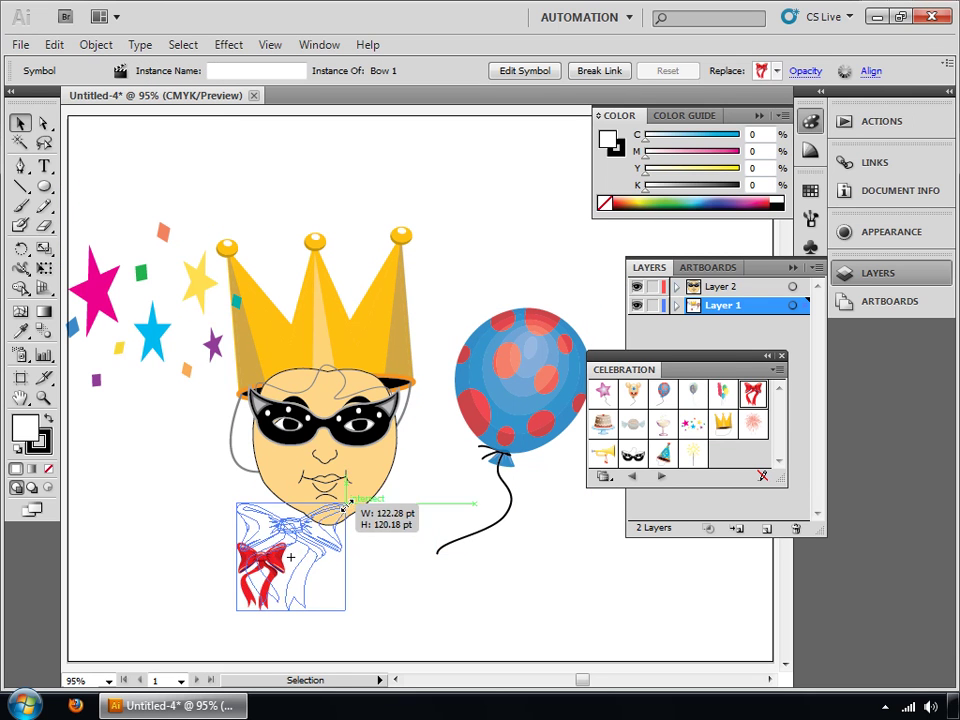
drag(324, 550, 360, 550)
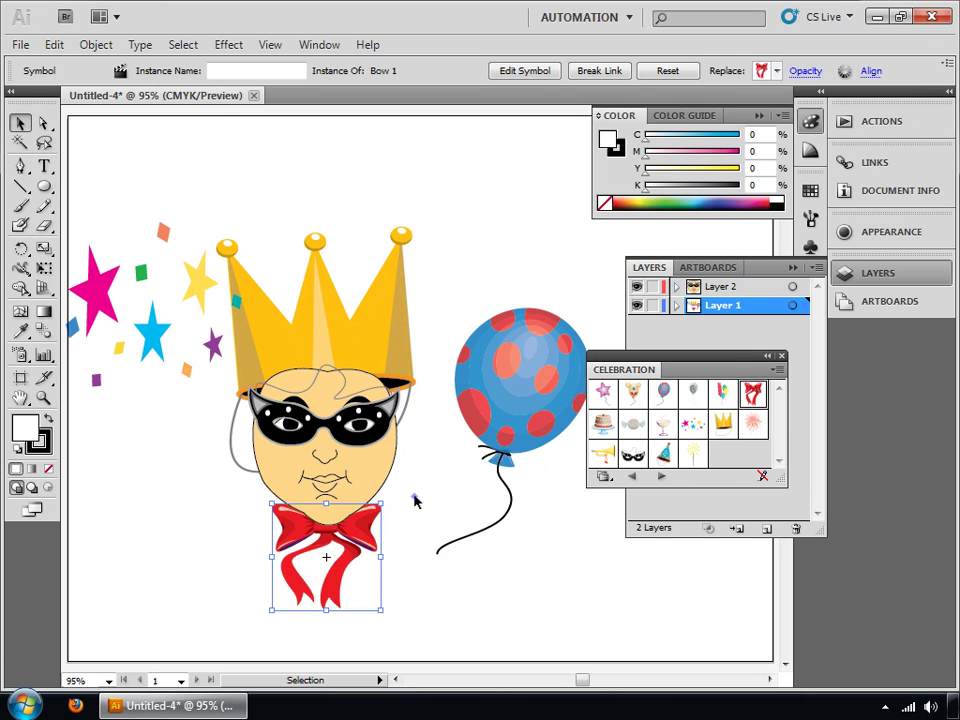